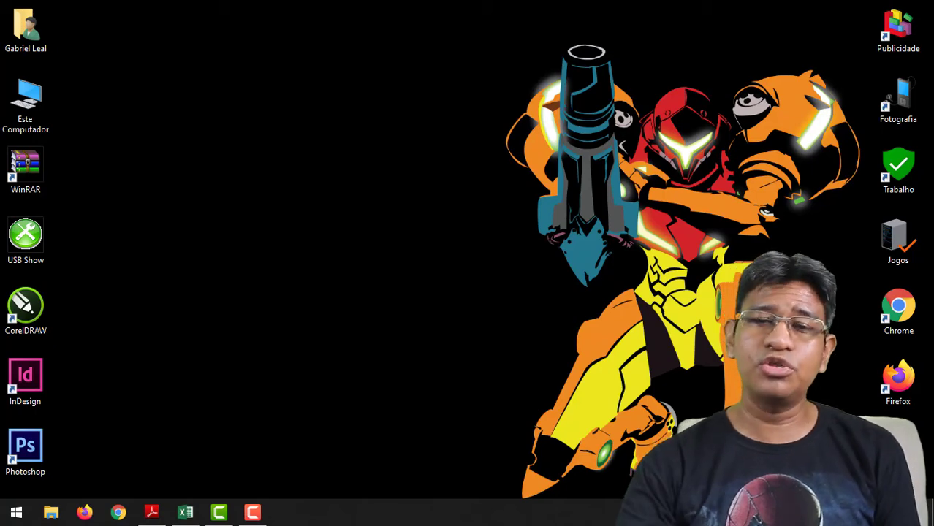
- Bring up the FCM 2020 question 801298 exam PDF in Adobe Reader
click(159, 511)
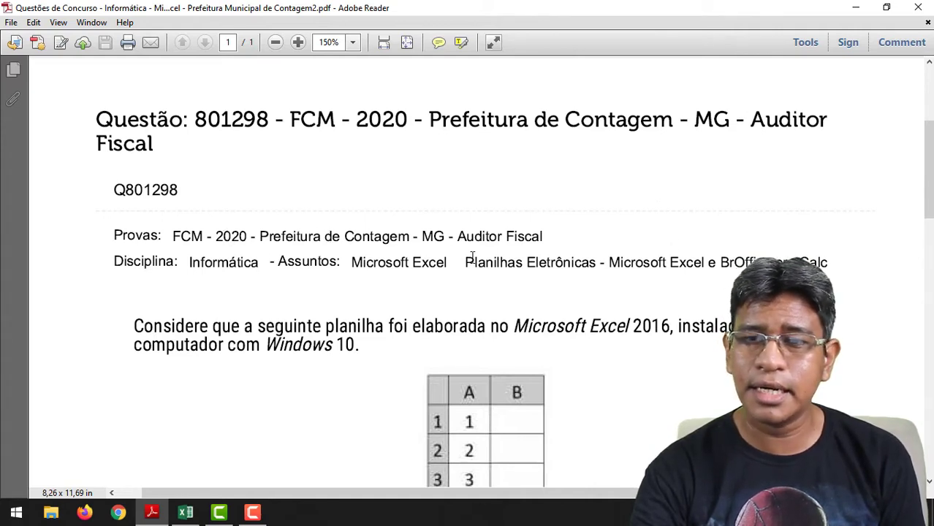
- Scroll the PDF to the spreadsheet table and the =MAIOR(A1:A5;4) line, then switch to the Excel workbook
scroll(504, 253, down, 1)
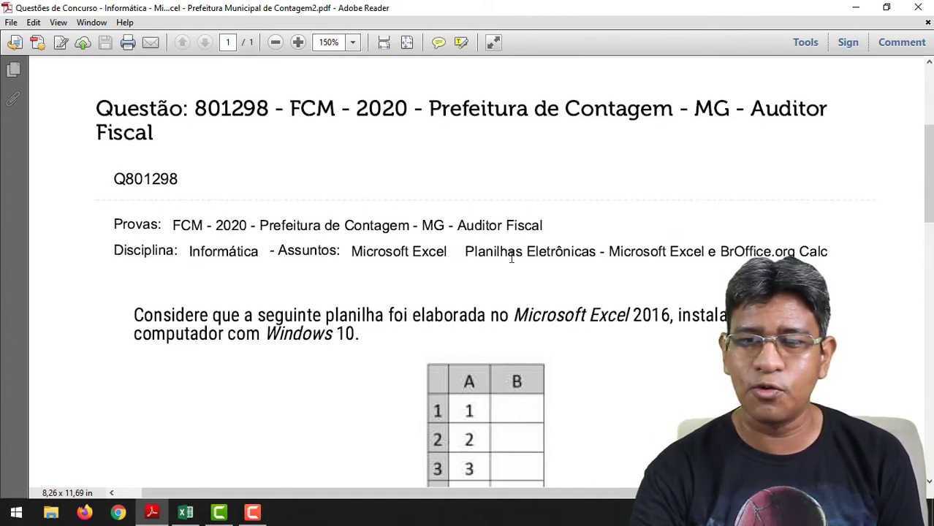
scroll(510, 263, down, 1)
scroll(509, 263, down, 1)
scroll(507, 261, down, 2)
scroll(507, 261, down, 1)
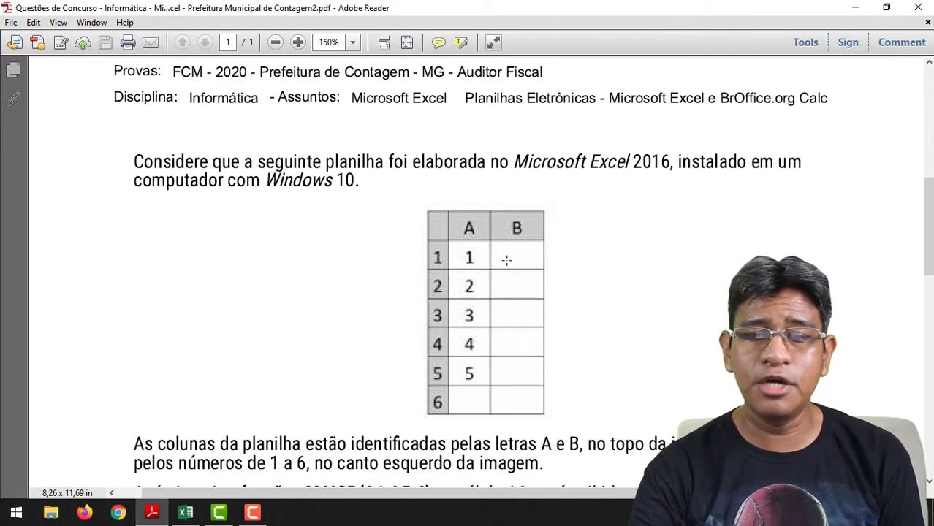
scroll(475, 274, down, 1)
scroll(475, 438, down, 1)
scroll(893, 252, down, 1)
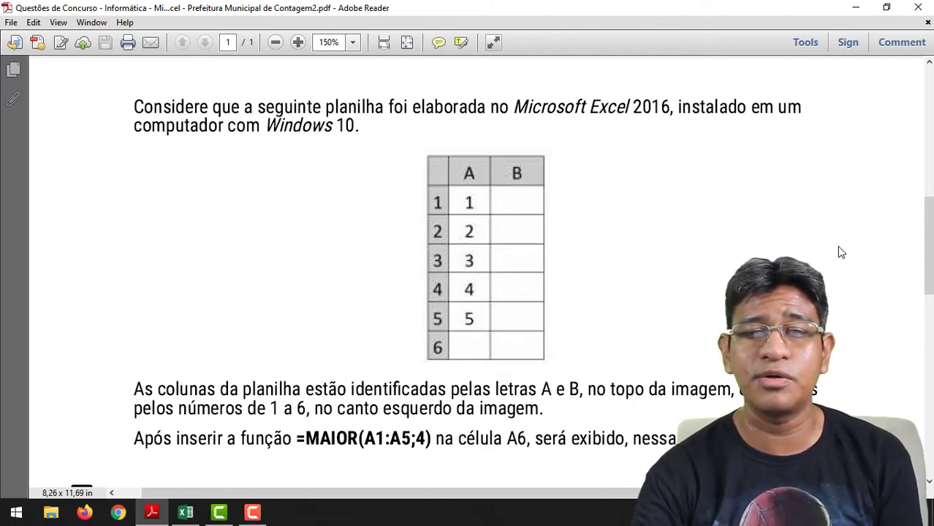
scroll(682, 290, down, 1)
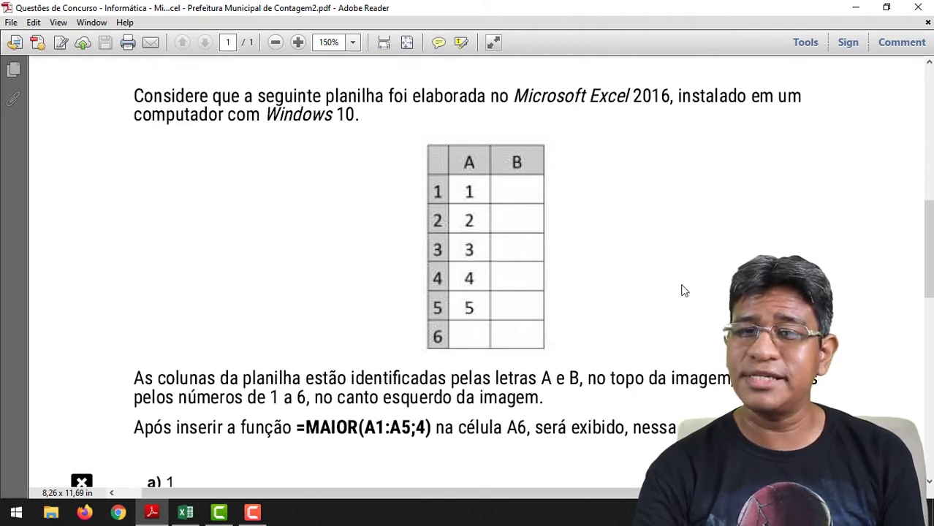
click(185, 514)
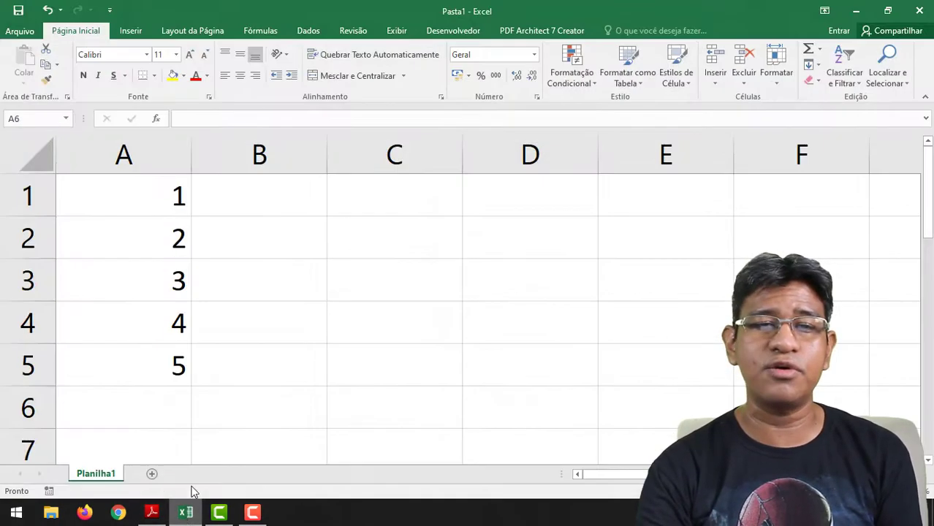
- Return from Excel to the exam question PDF in Adobe Reader
click(152, 511)
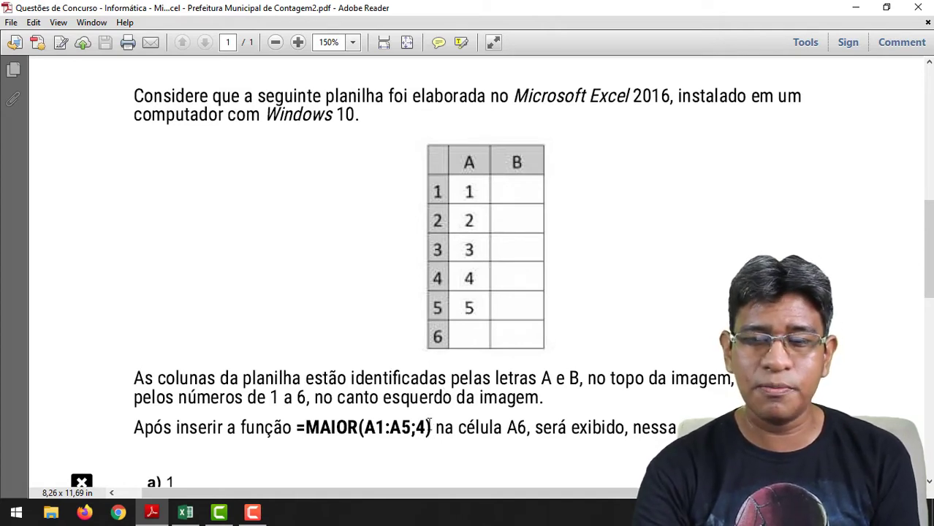
- Highlight the =MAIOR(A1:A5;4) formula in the PDF, then bring the Excel workbook back
drag(431, 427, 303, 430)
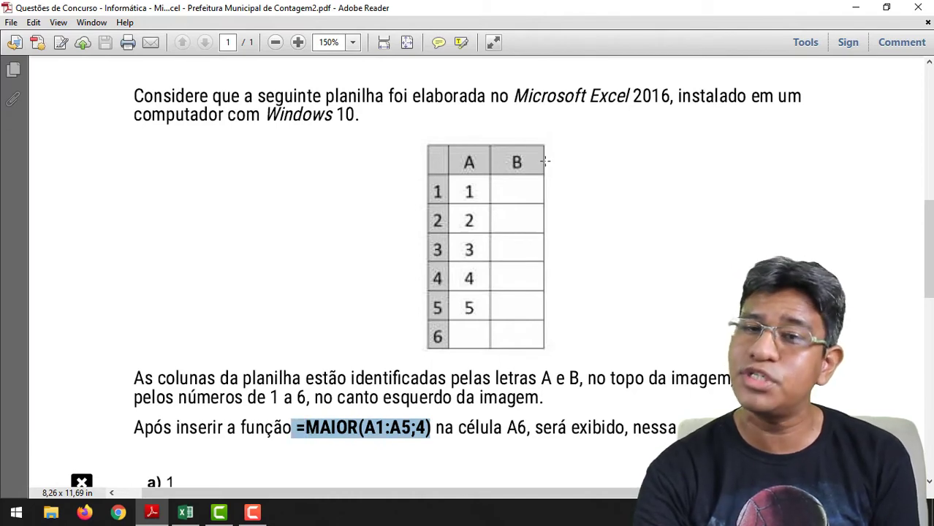
click(388, 437)
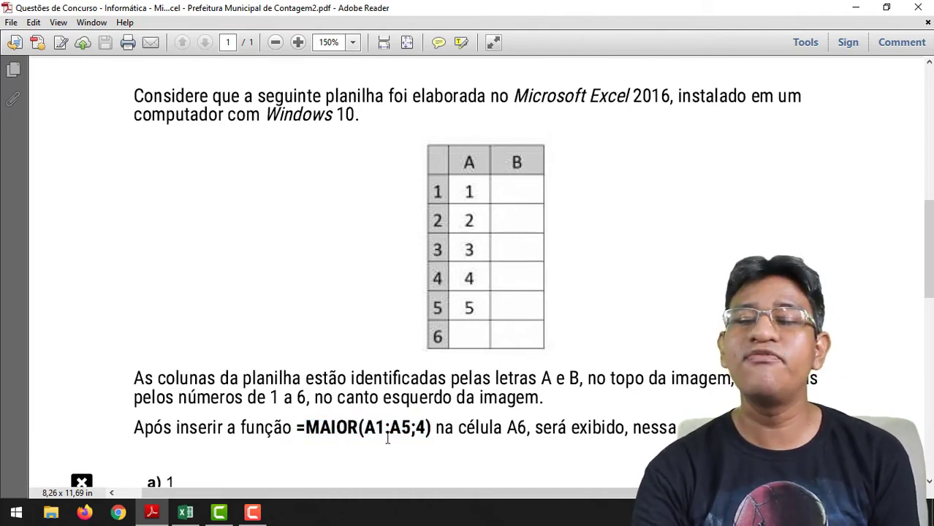
click(197, 517)
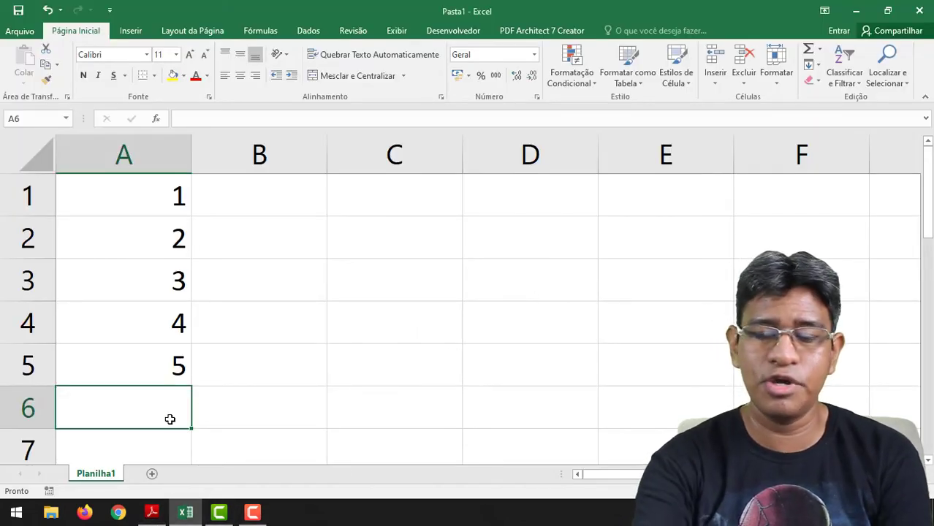
- Build the formula =MAIOR(A1:A5;1) in cell A6, using A1:A5 as the range
text(=MAIOR)
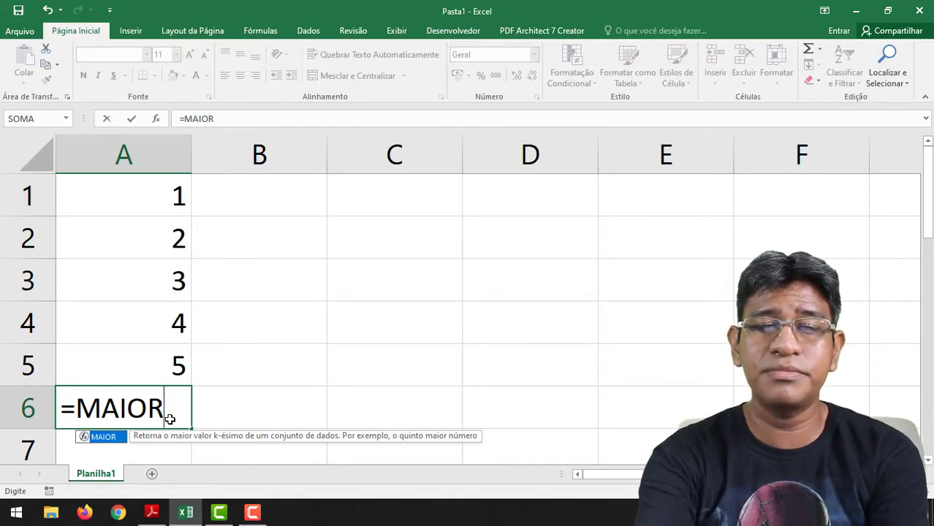
text(()
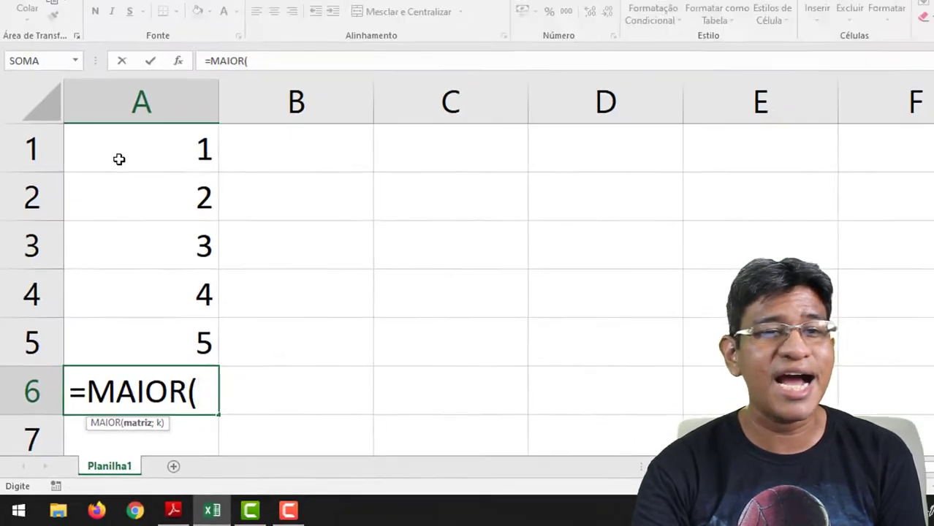
drag(108, 201, 136, 371)
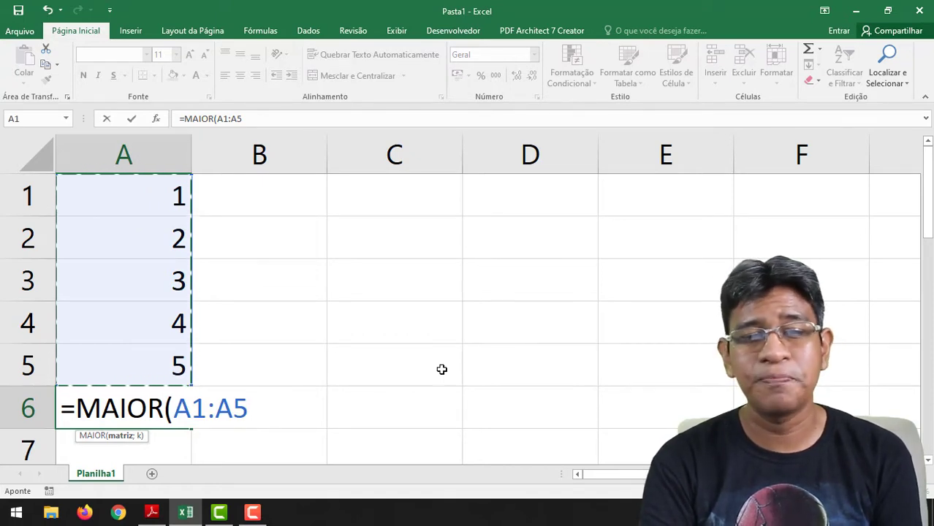
text(;)
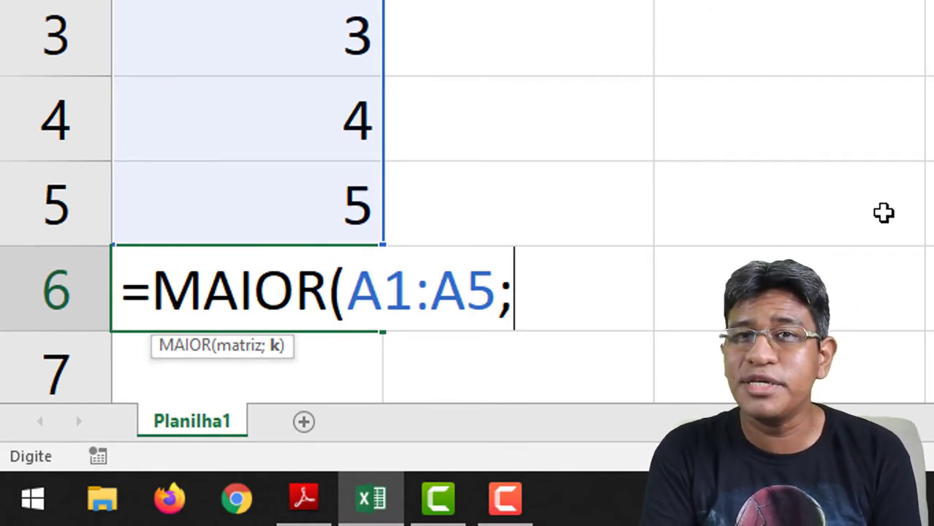
text(1)
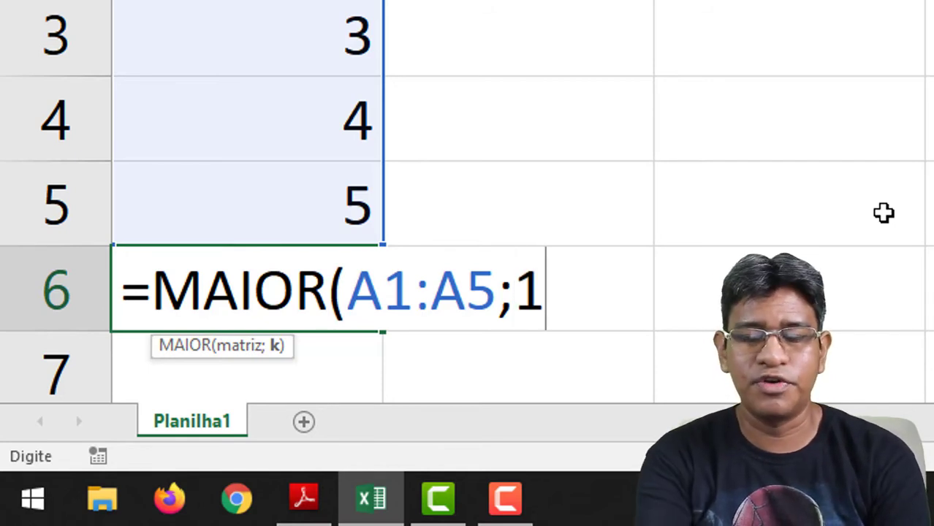
text())
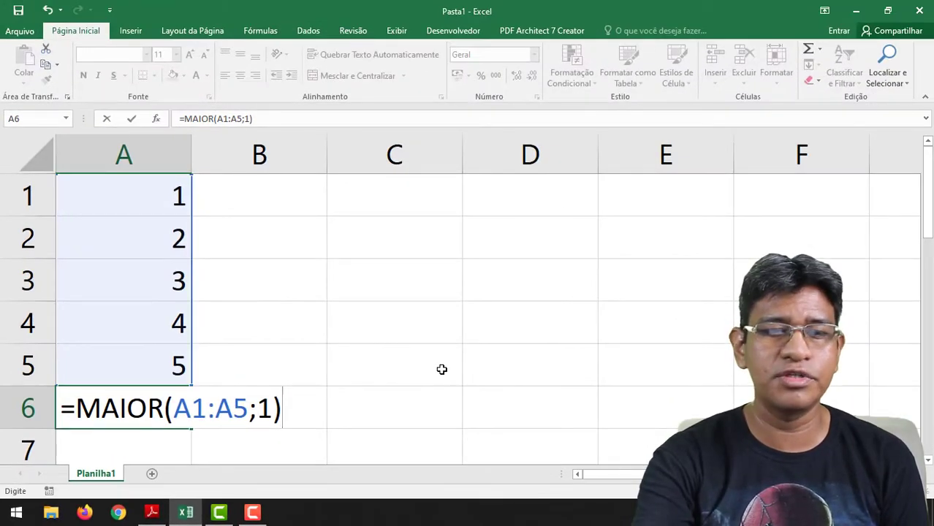
- Confirm =MAIOR(A1:A5;1) in A6 so it shows 5, and review the values in A1:A5
key(Return)
scroll(441, 369, up, 1)
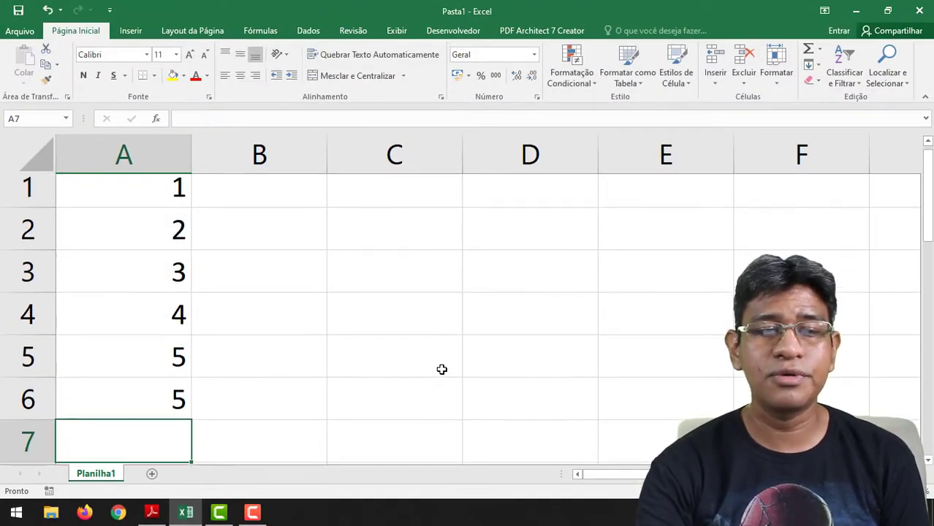
drag(176, 186, 175, 365)
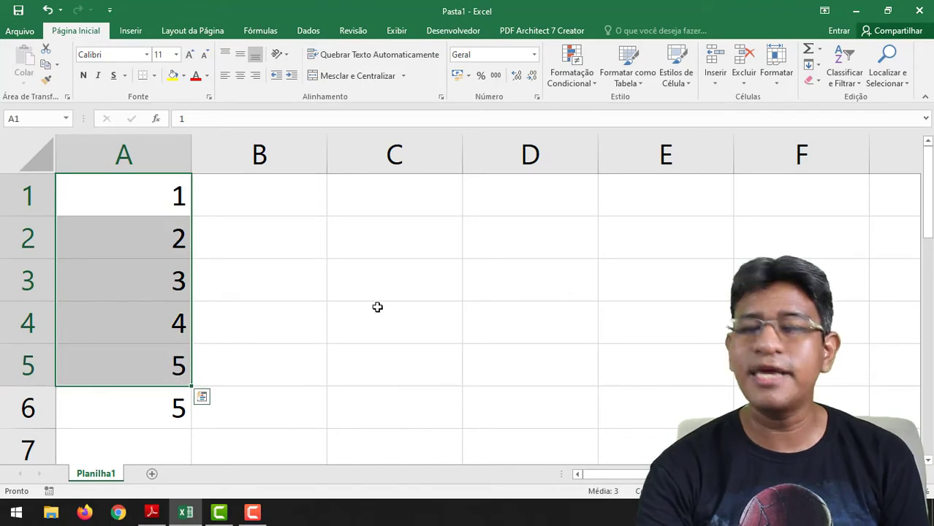
click(381, 282)
- Set A3 to 10 to see A6 become 10, restore 3, and reopen A6's formula for editing
click(159, 277)
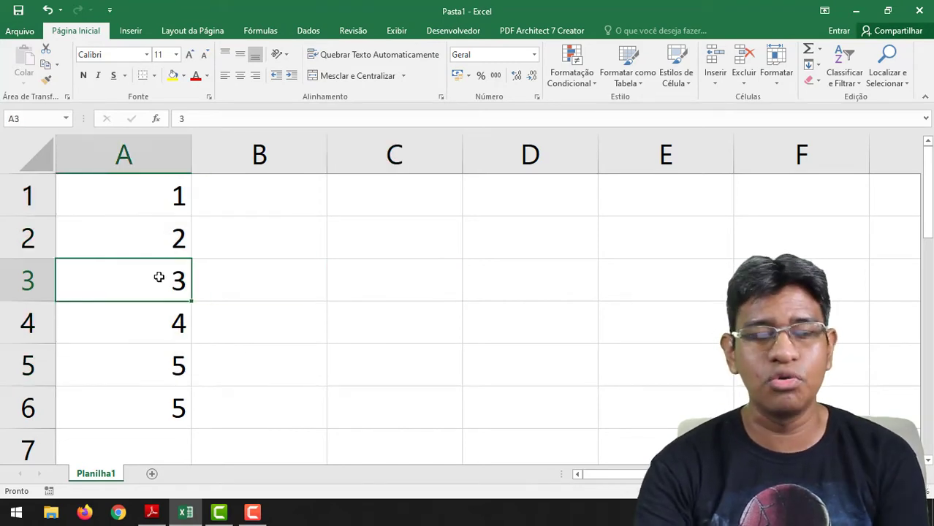
text(10)
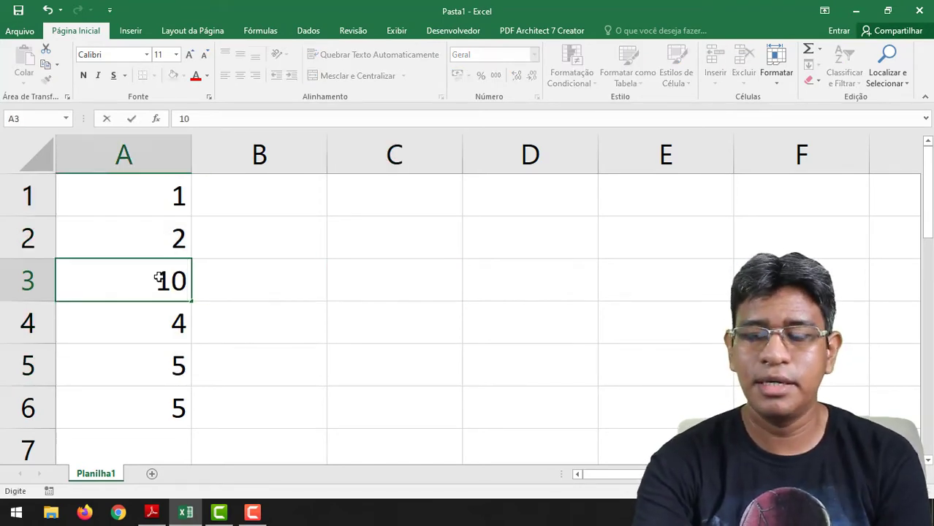
key(Return)
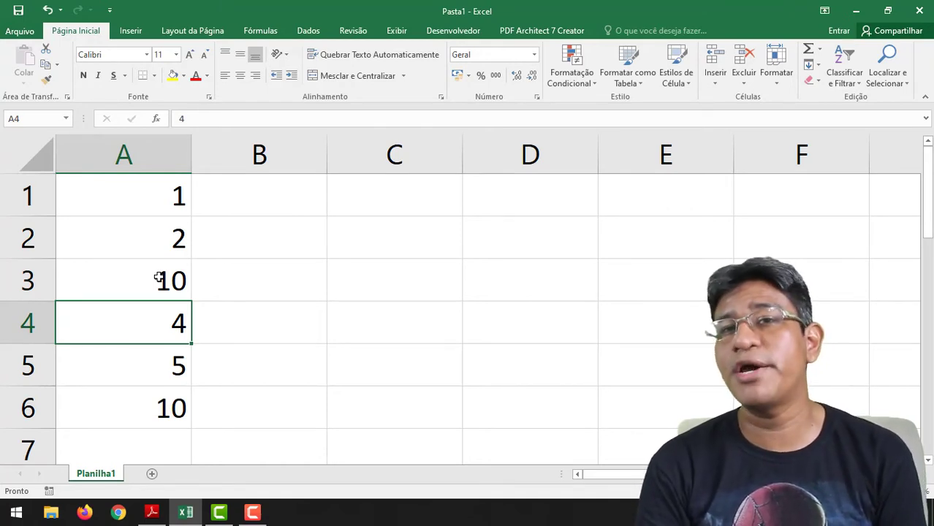
click(158, 277)
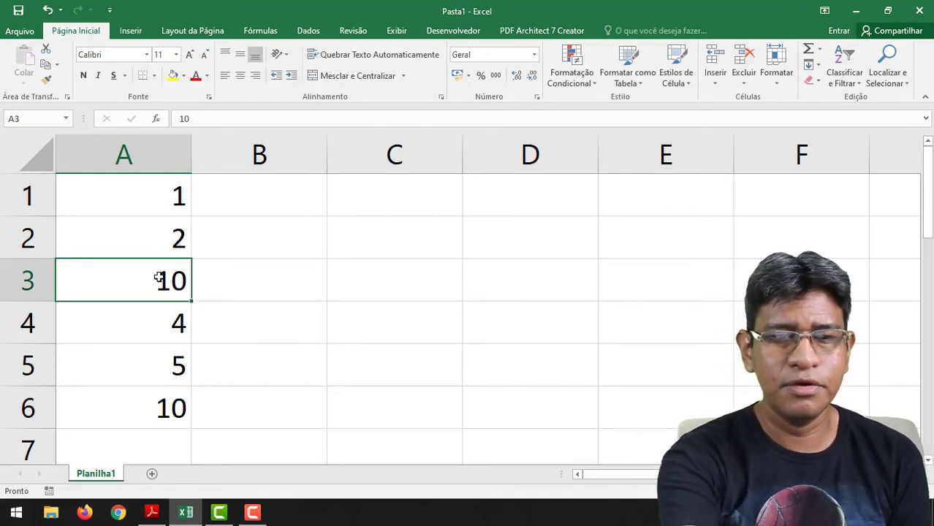
text(3)
key(Return)
key(Down)
key(Down)
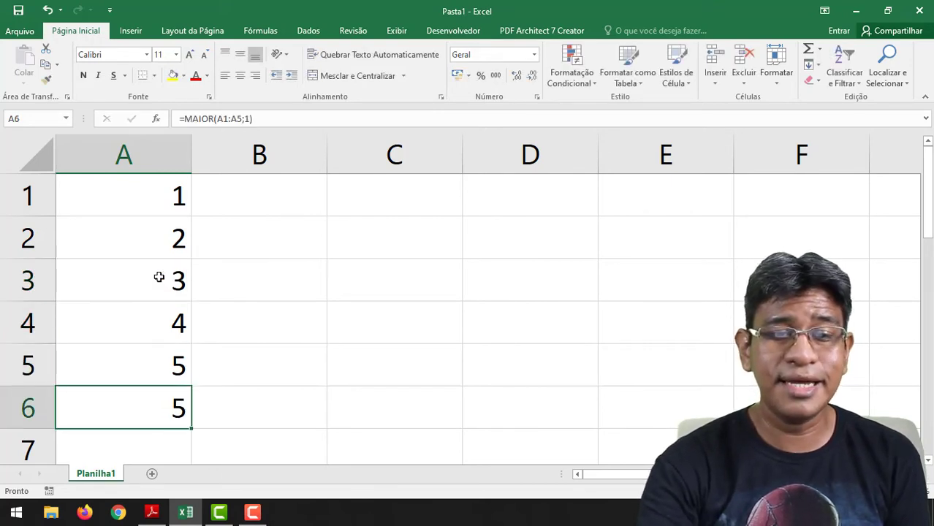
key(F2)
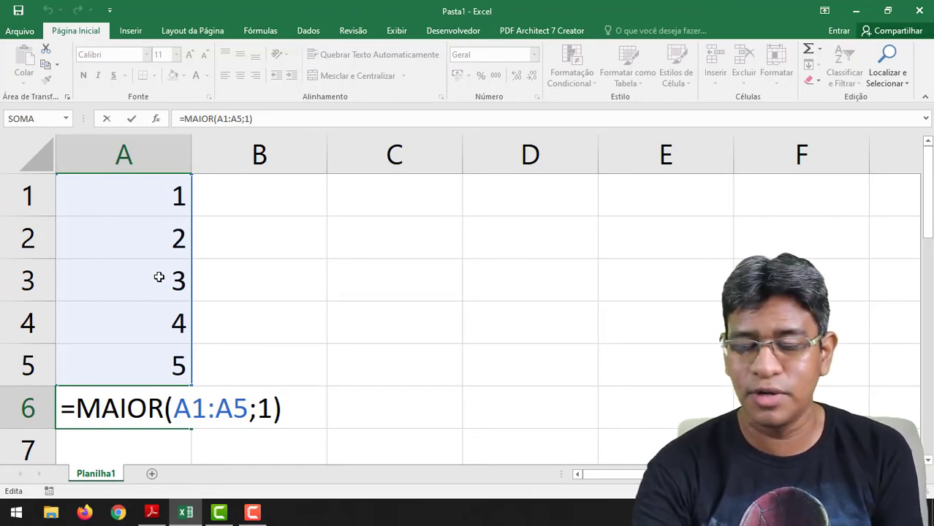
- Change A6 to =MAIOR(A1:A5;4), which returns 2, and go back to the exam PDF
key(Left)
key(BackSpace)
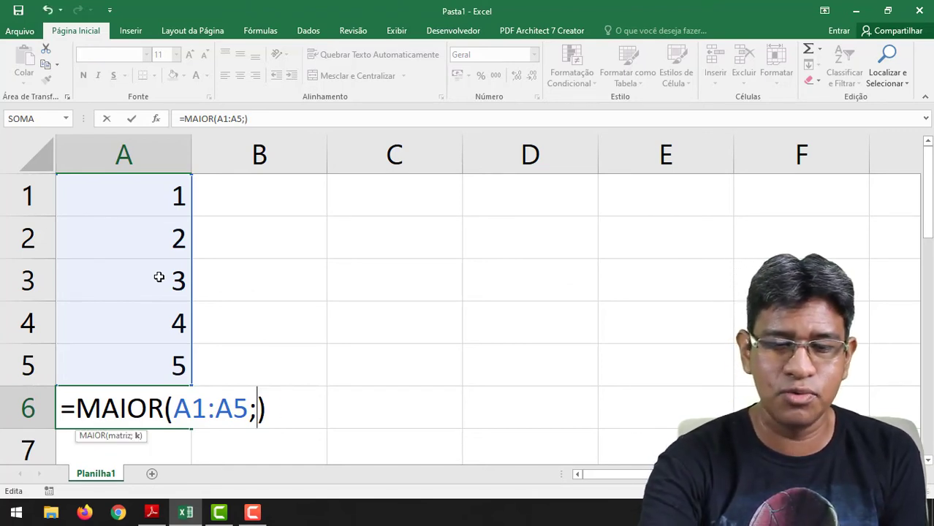
text(4)
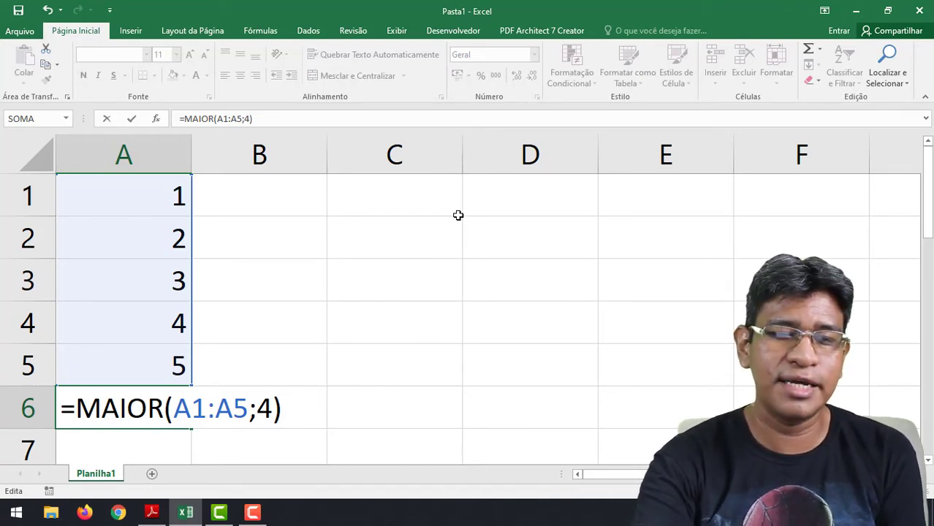
key(Return)
scroll(394, 303, up, 1)
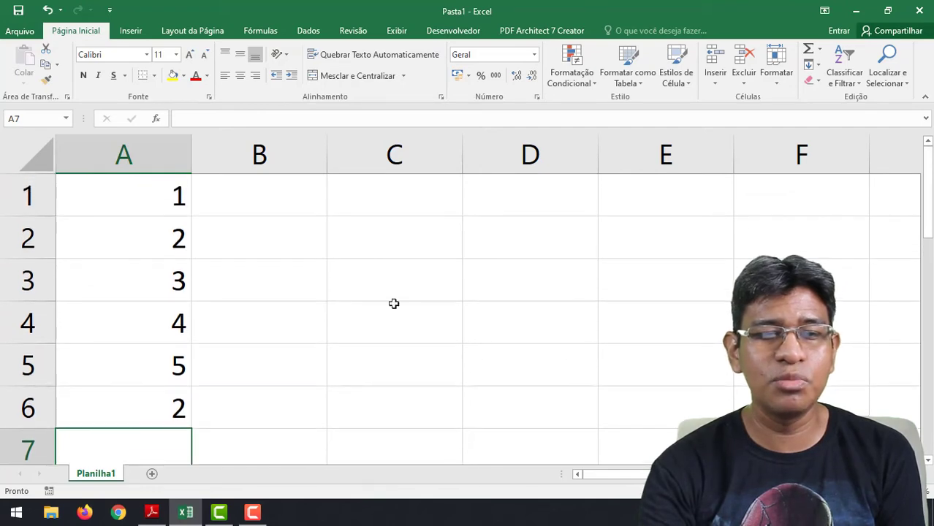
click(170, 415)
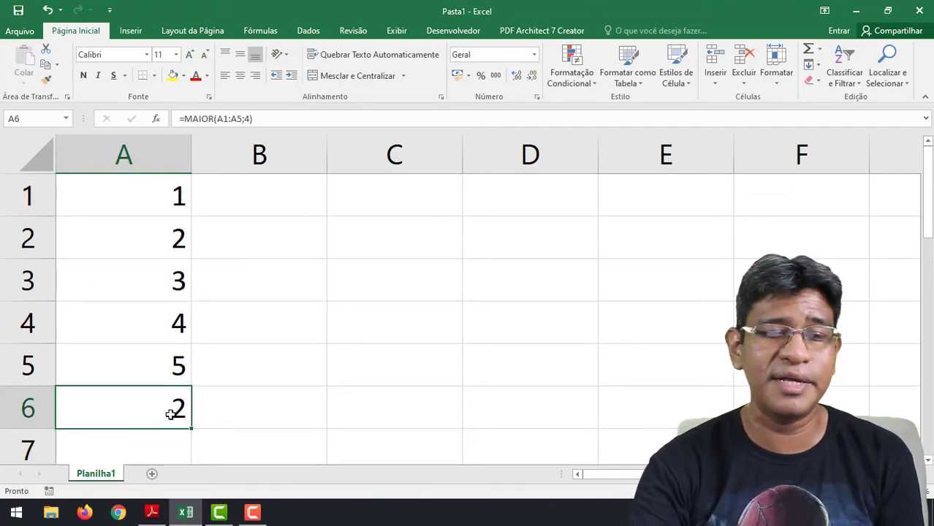
click(152, 512)
scroll(376, 276, down, 2)
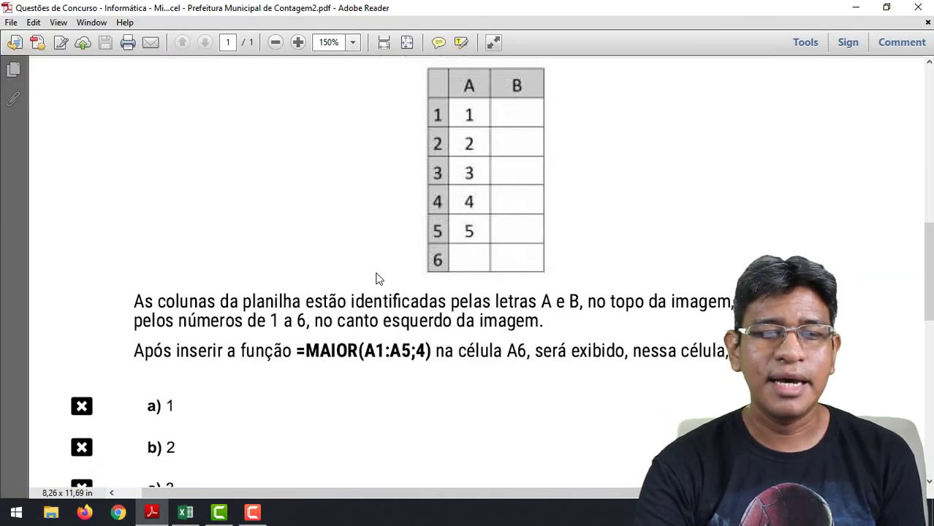
scroll(374, 267, down, 2)
scroll(373, 265, down, 2)
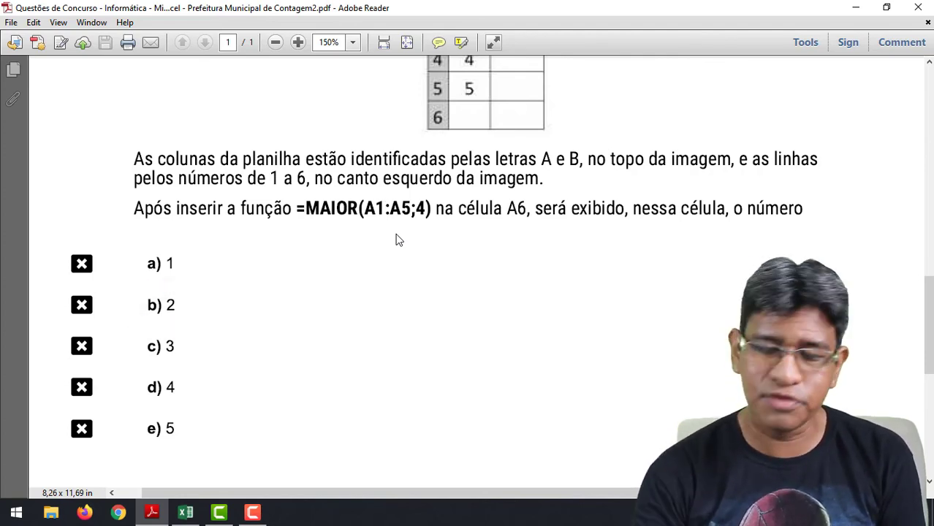
scroll(375, 221, down, 3)
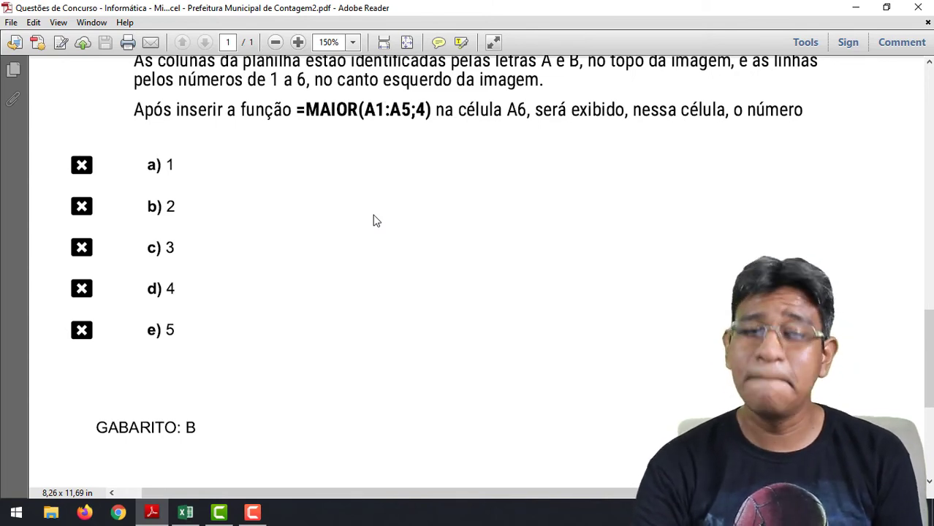
scroll(375, 222, up, 5)
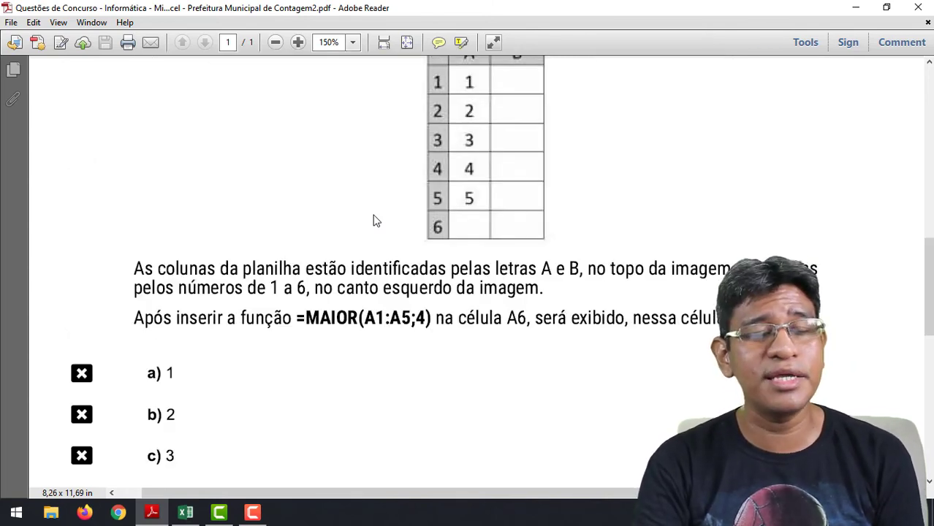